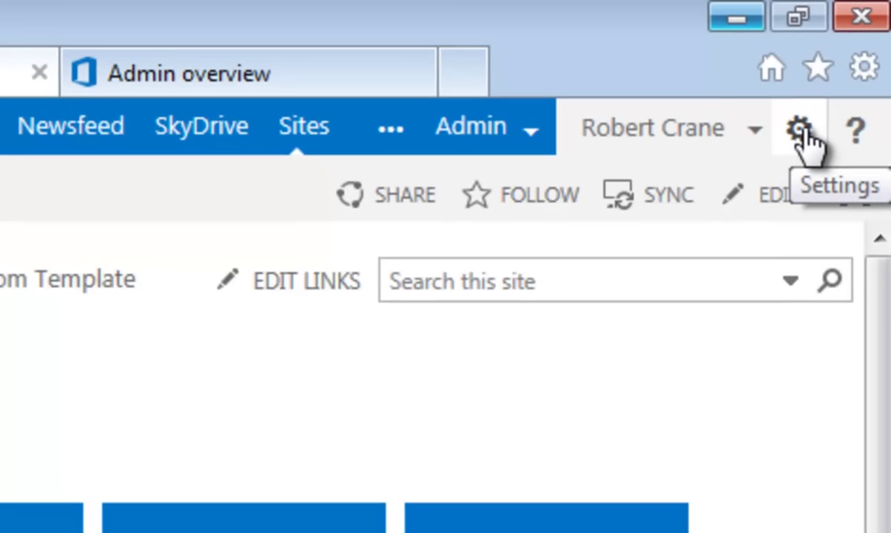
Go to the Demo site's Save site as template page through Site settings.
click(802, 134)
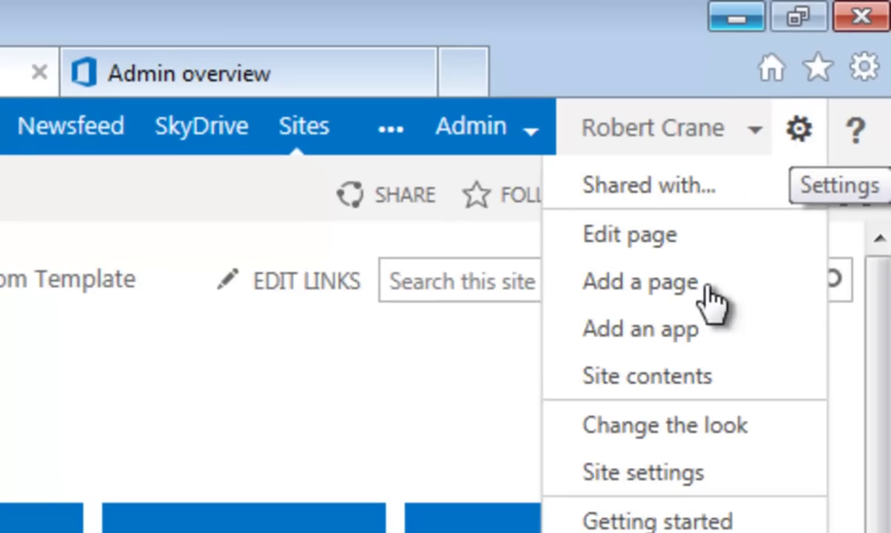
click(699, 475)
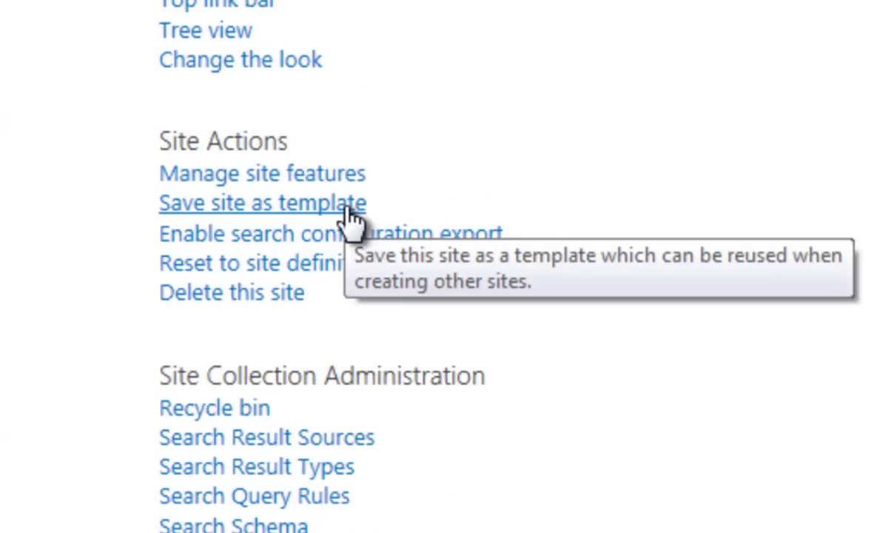
click(346, 209)
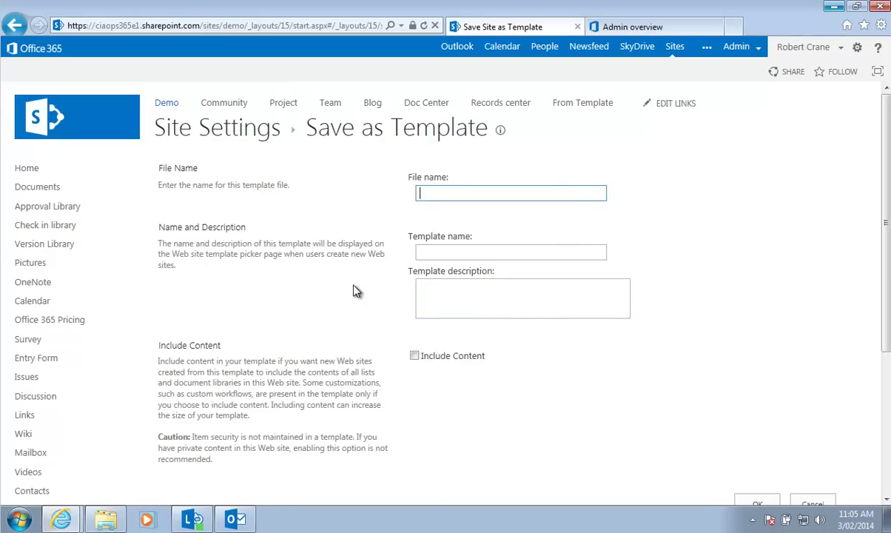
Confirm CIAOPS-SIte is activated in the Solution Gallery and its file is in Downloads.
click(14, 25)
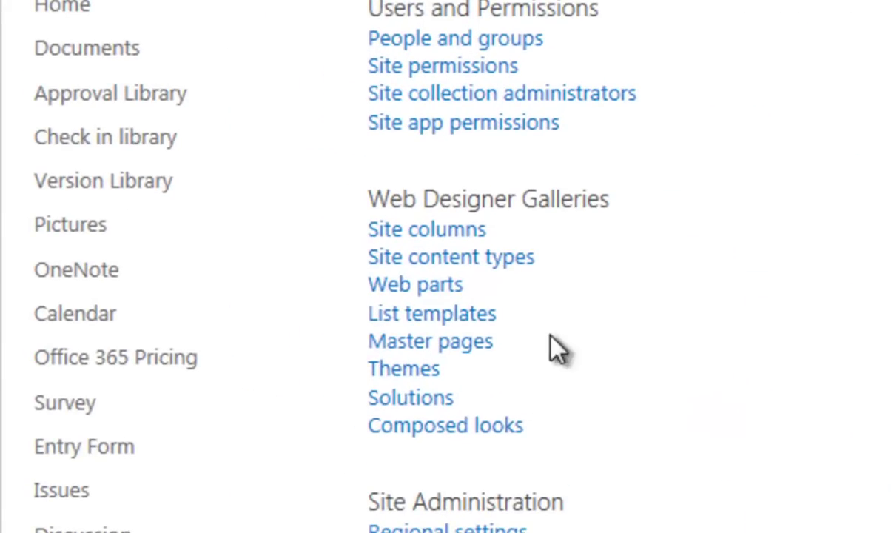
click(428, 403)
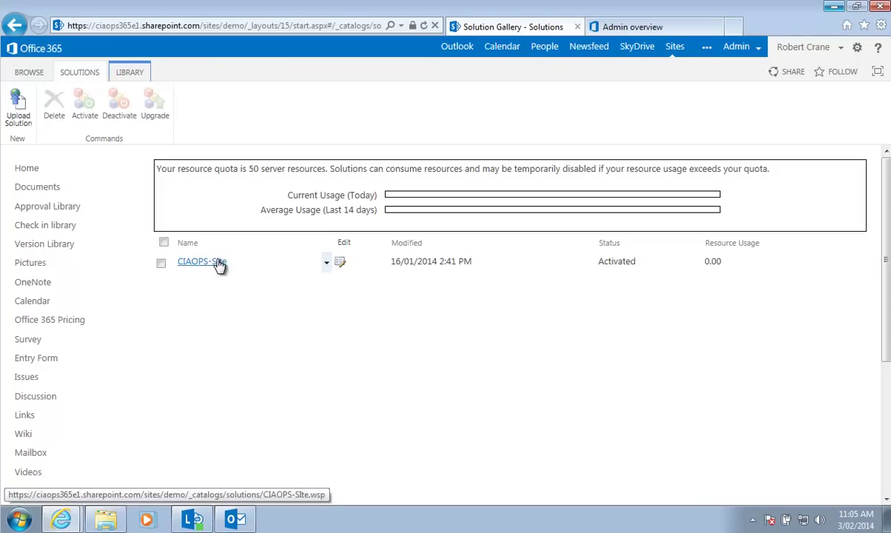
mouse_move(201, 262)
click(217, 267)
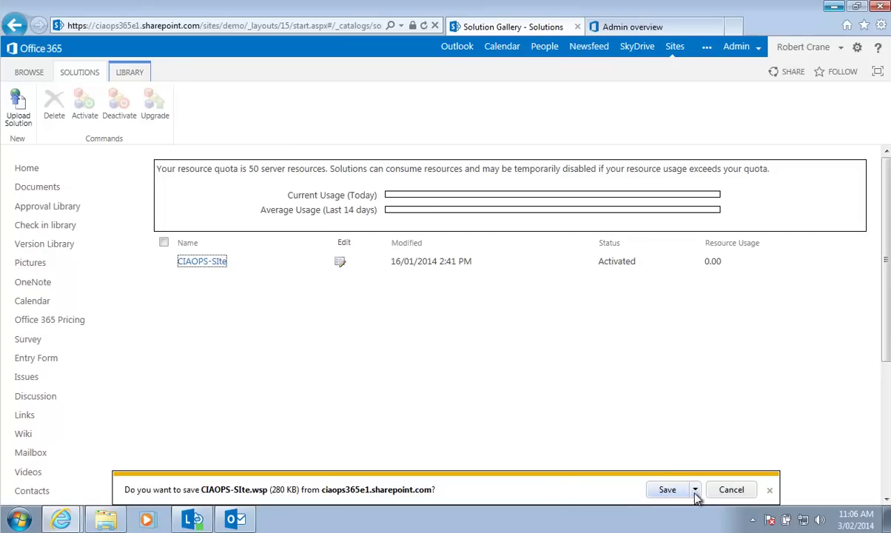
click(733, 490)
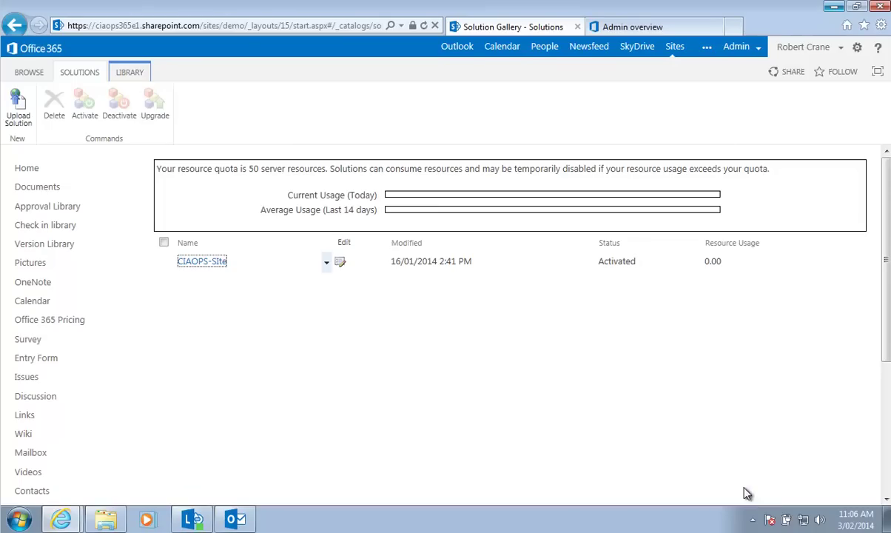
click(111, 518)
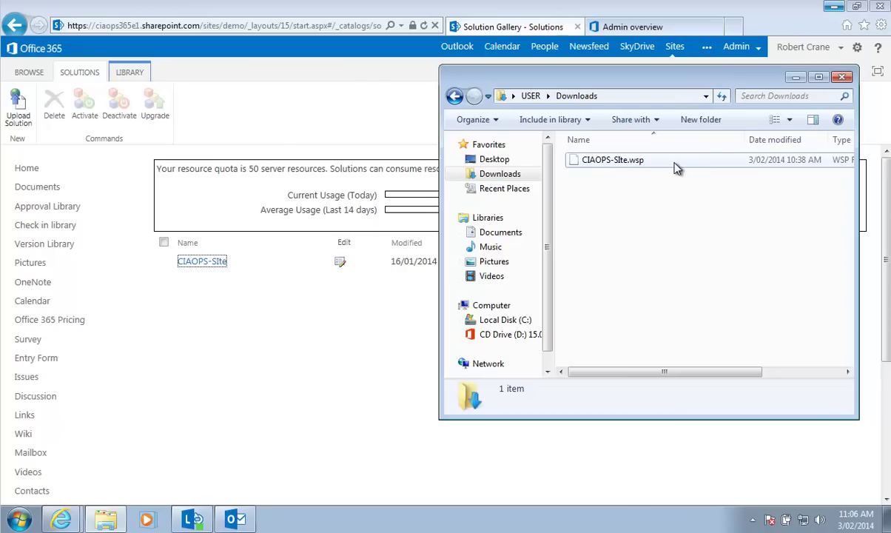
click(796, 78)
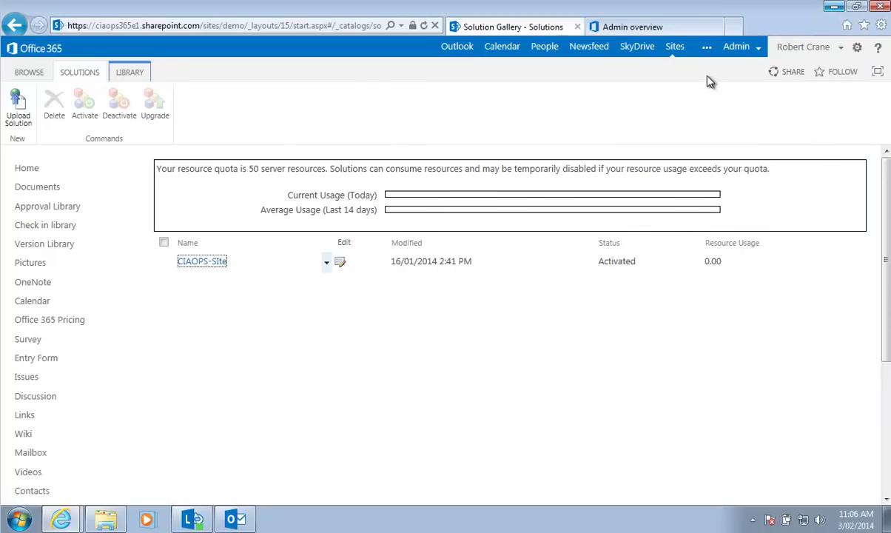
Open the SharePoint admin center's site collections list and its New site collection choices.
click(609, 27)
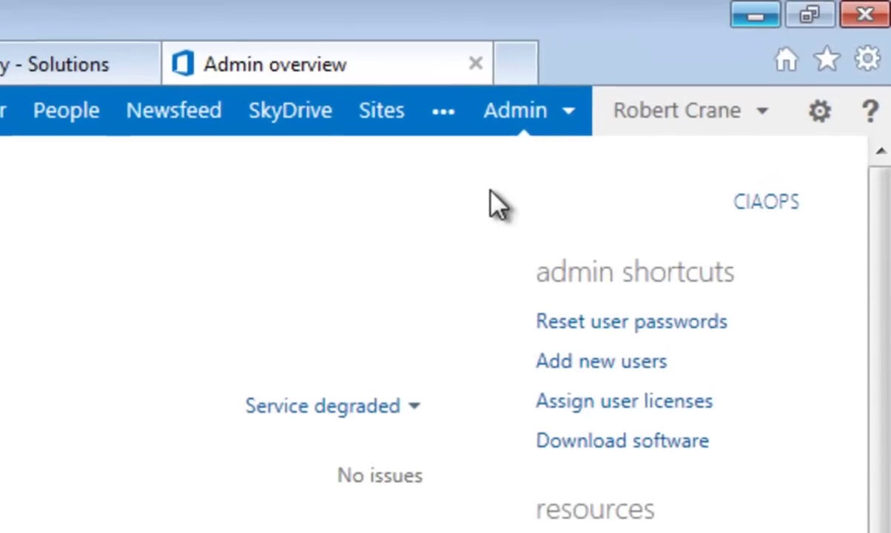
click(556, 137)
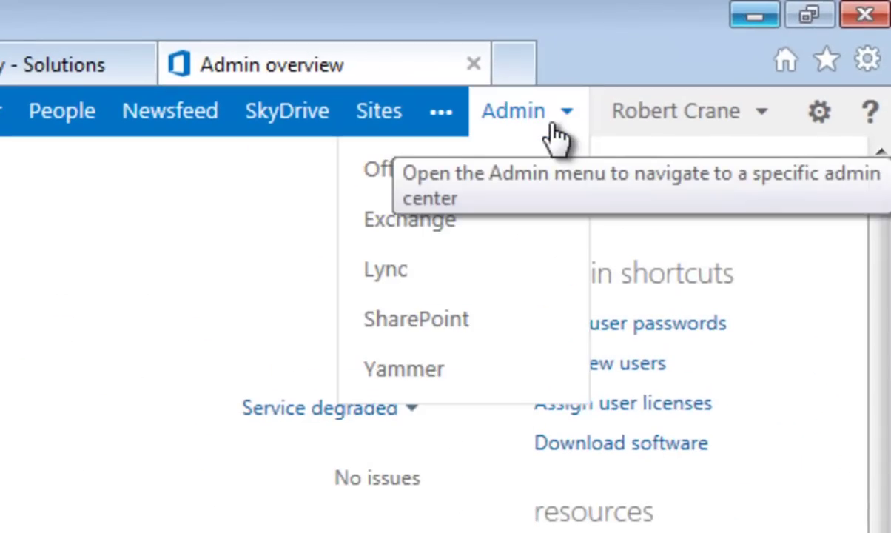
click(484, 329)
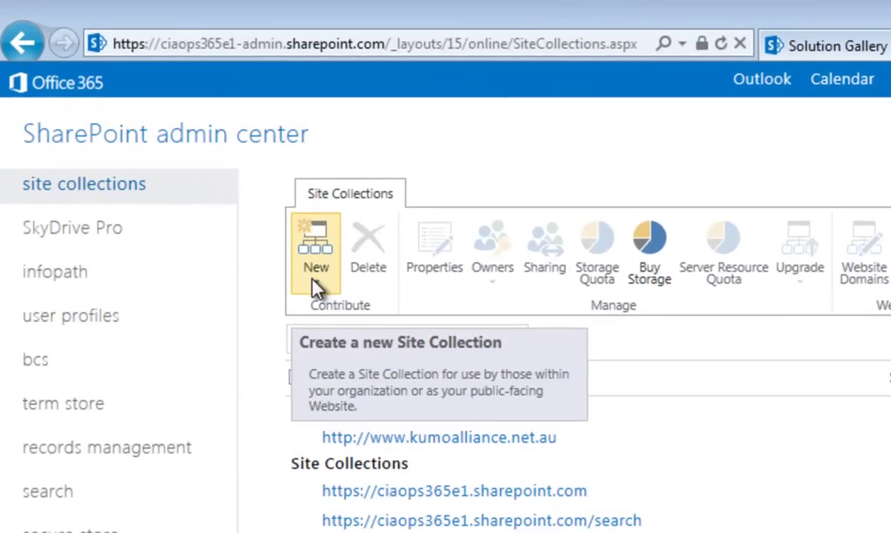
click(313, 281)
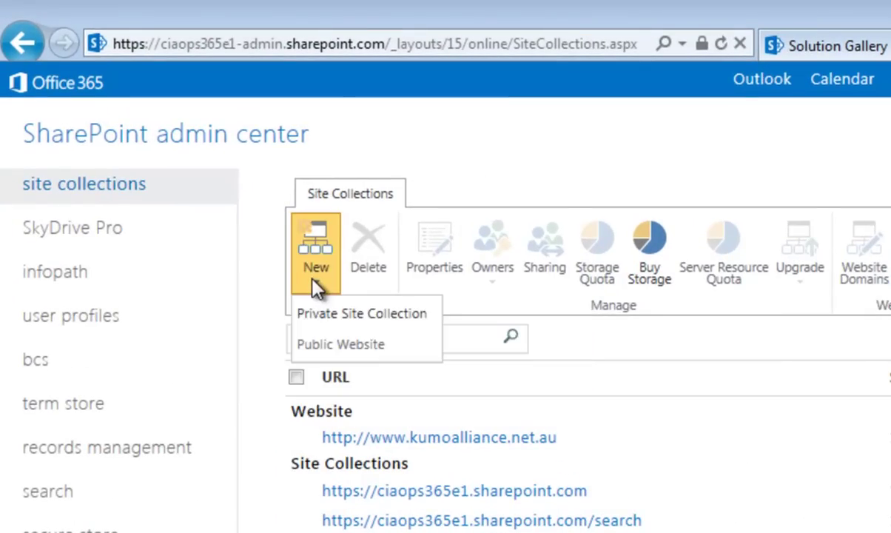
Start a private site collection titled 'New Site' at 'newsite', with its template selected later.
click(337, 320)
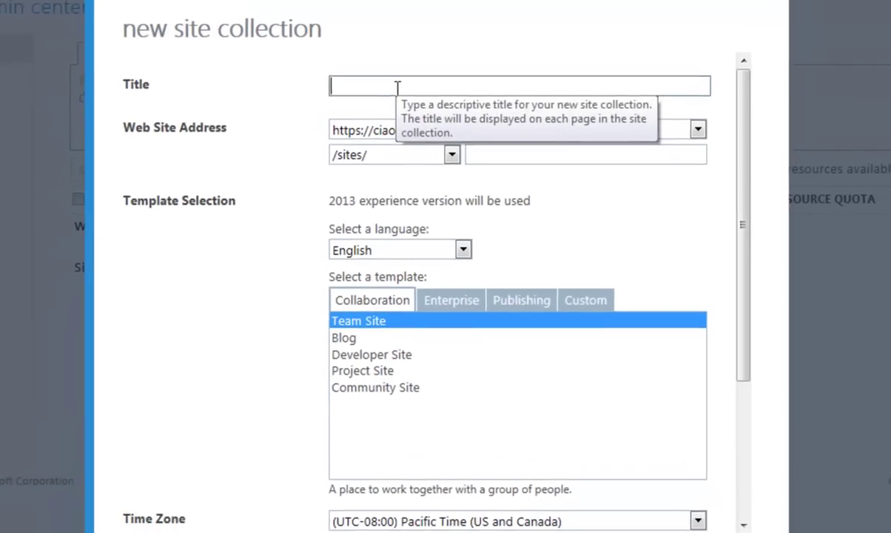
text(New Site)
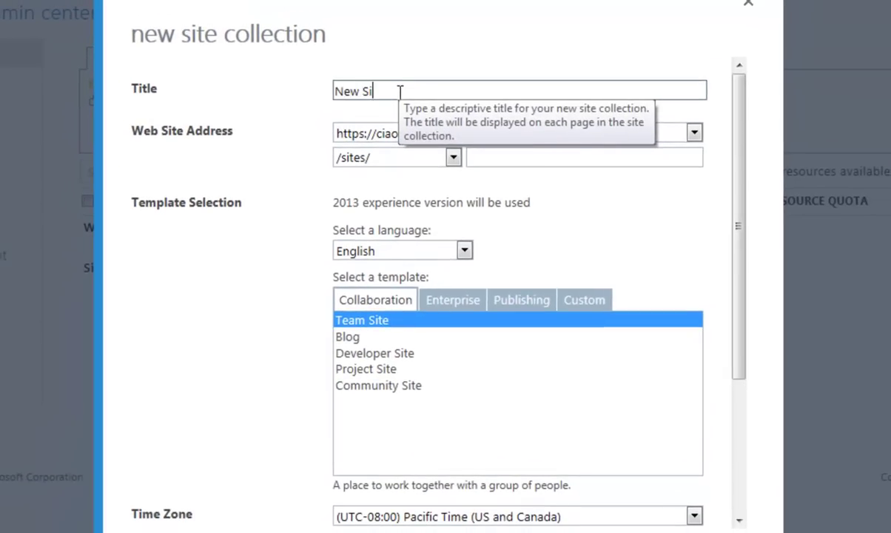
click(521, 161)
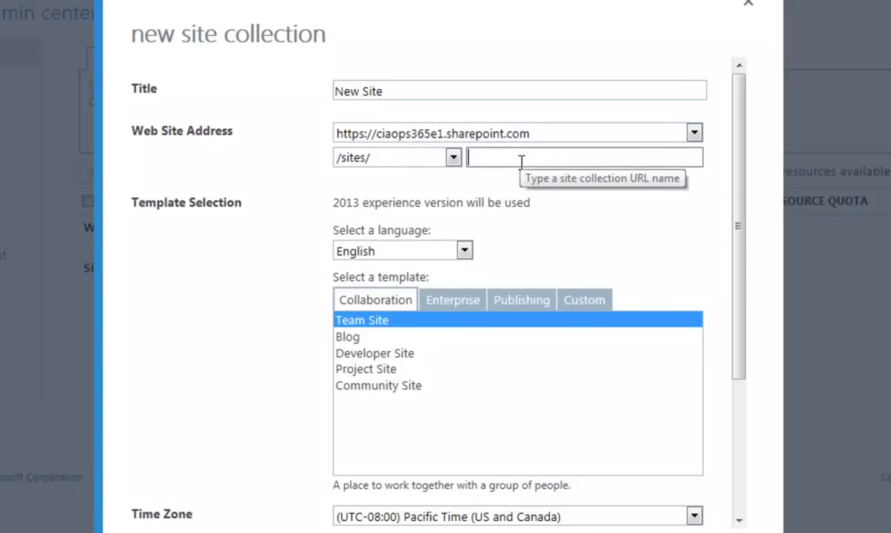
text(newsite)
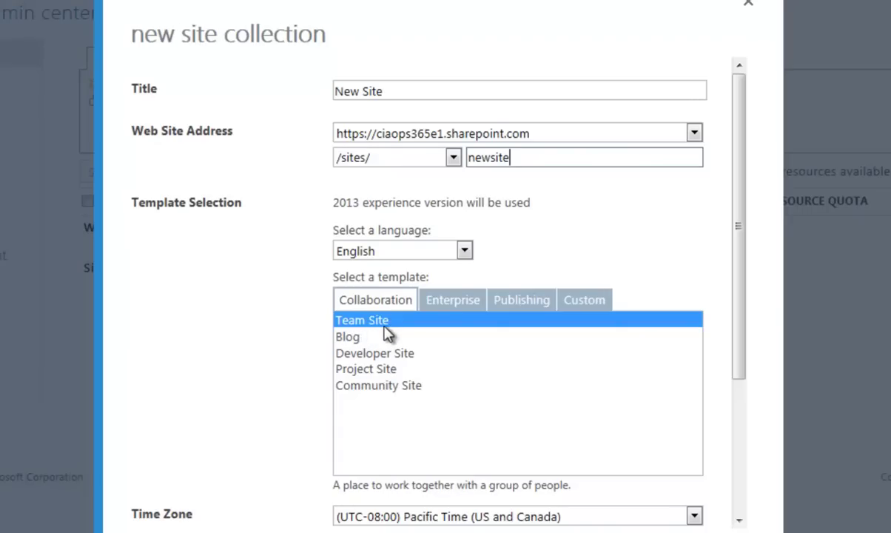
click(460, 309)
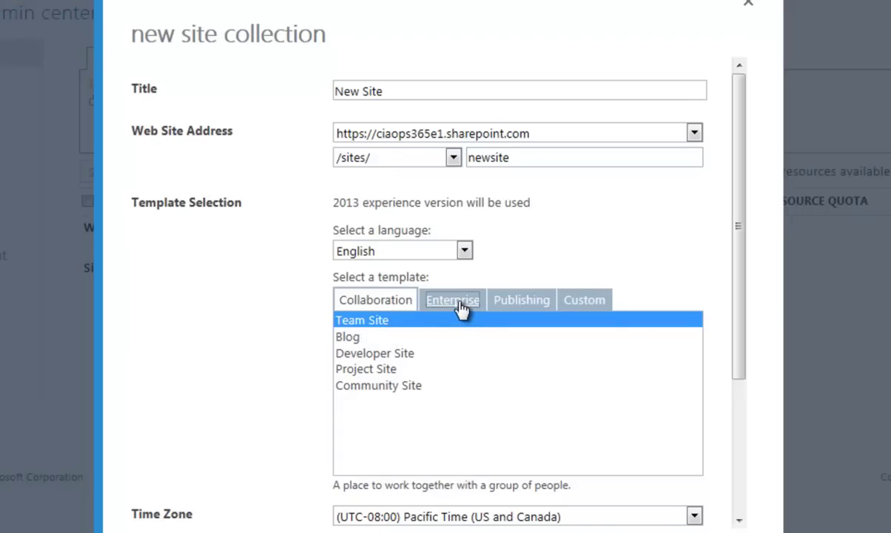
click(522, 307)
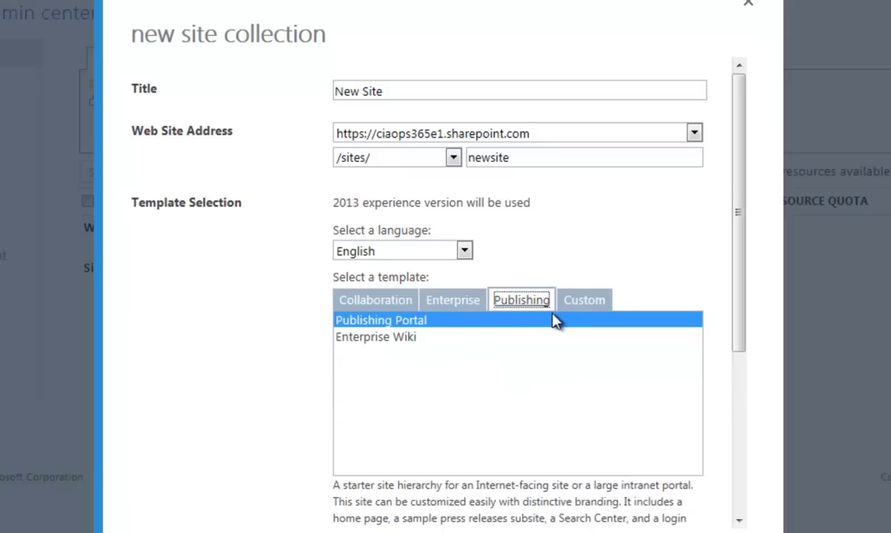
click(577, 309)
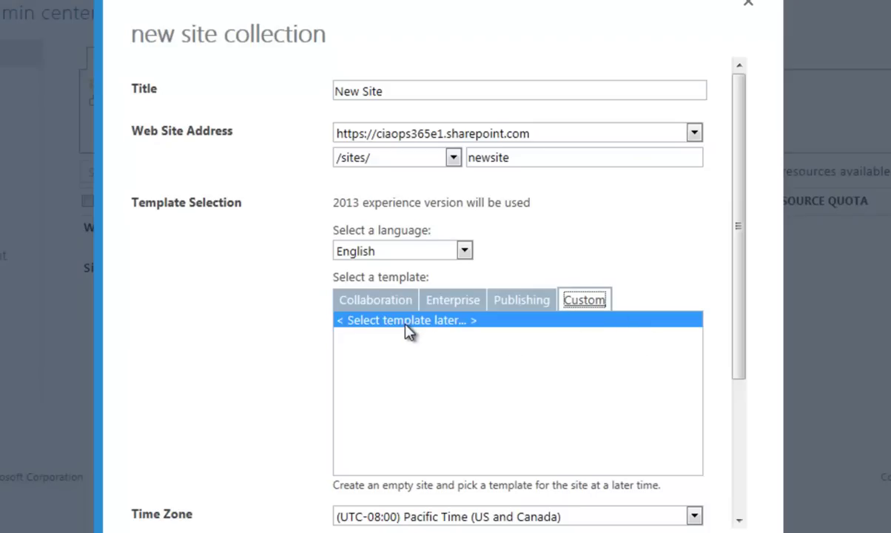
click(738, 521)
click(738, 521)
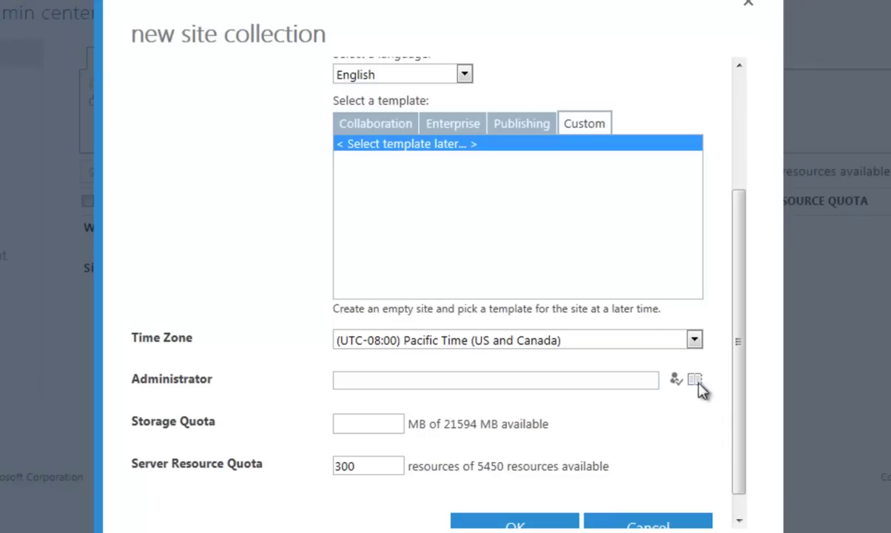
Set the (UTC+10:00) Canberra, Melbourne, Sydney time zone and the checked administrator 'obert crane'.
click(694, 340)
scroll(695, 351, down, 10)
scroll(692, 352, down, 4)
scroll(690, 349, down, 5)
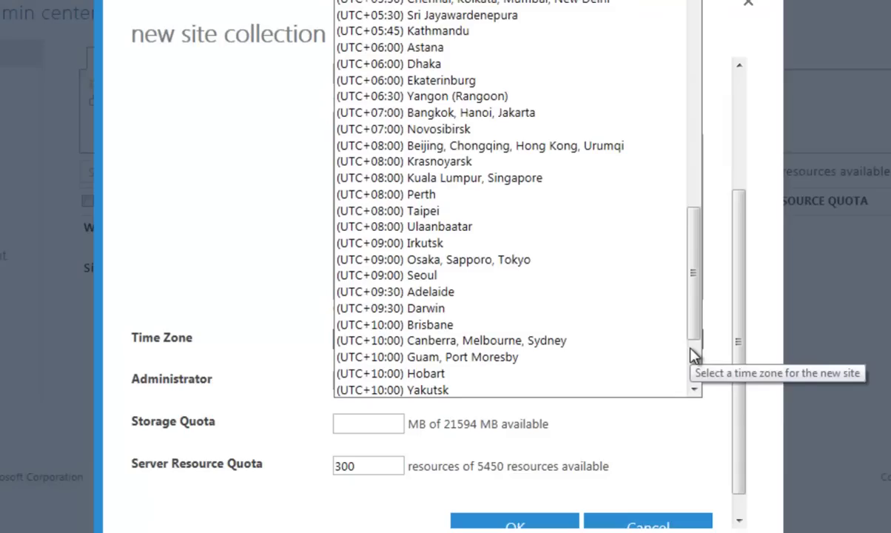
click(612, 344)
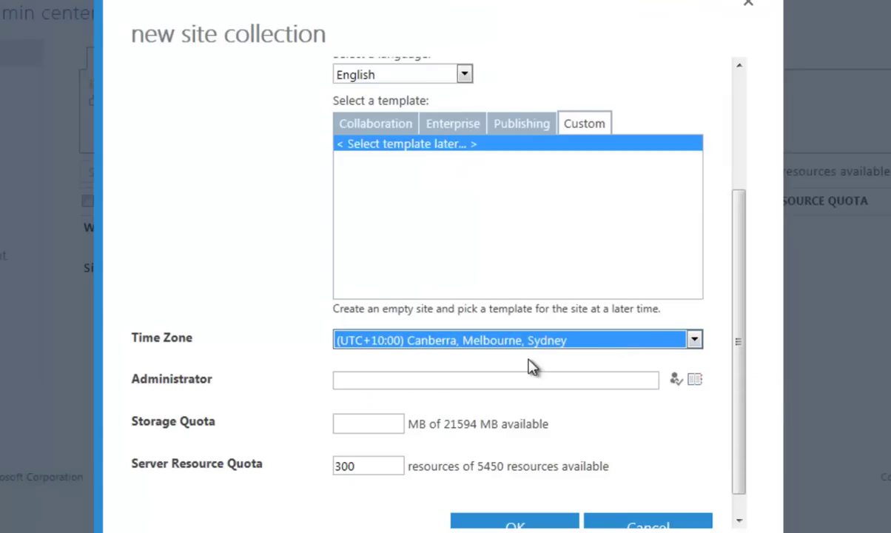
click(515, 379)
text(obert crane)
key(Tab)
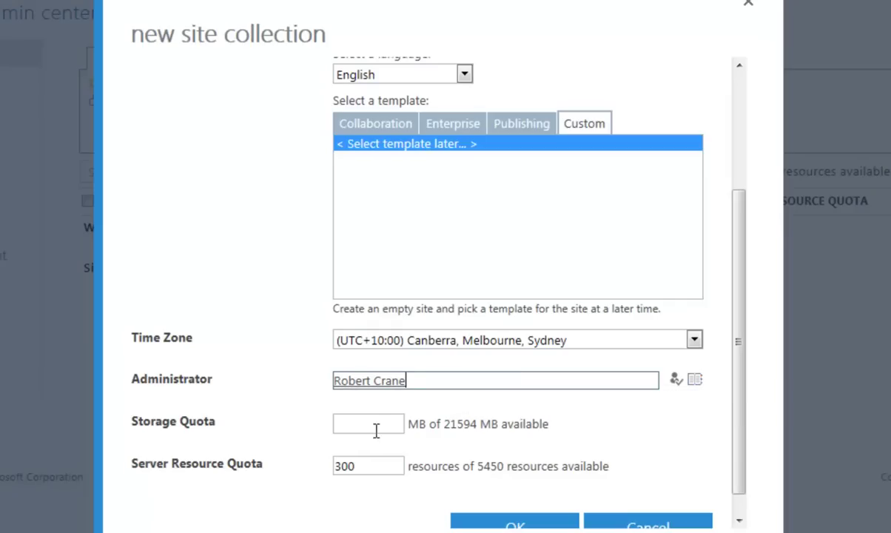
Set a 1000 MB storage quota and 30 server resources, then create the site collection.
click(375, 427)
text(100)
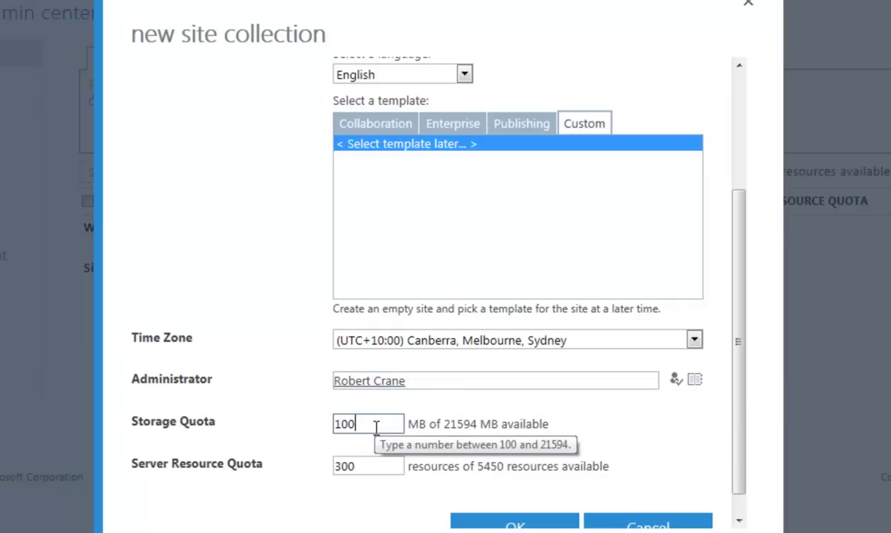
text(0)
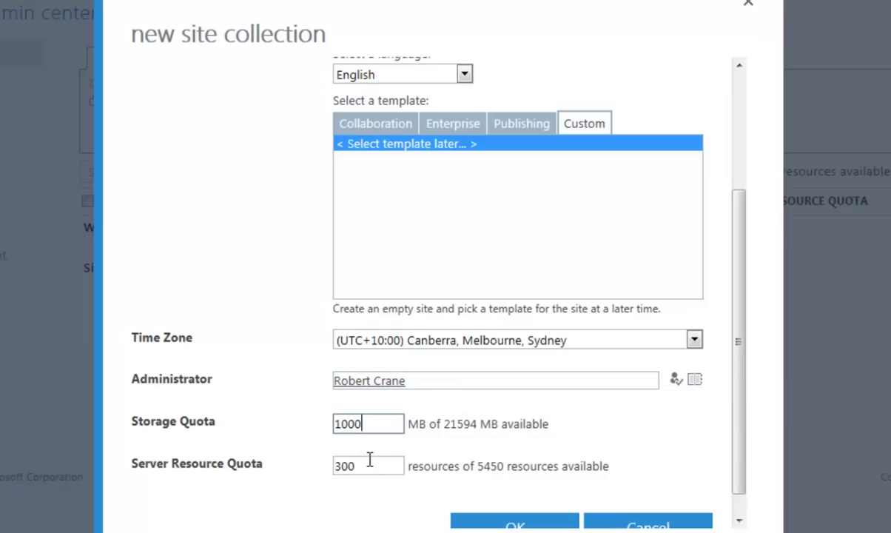
key(BackSpace)
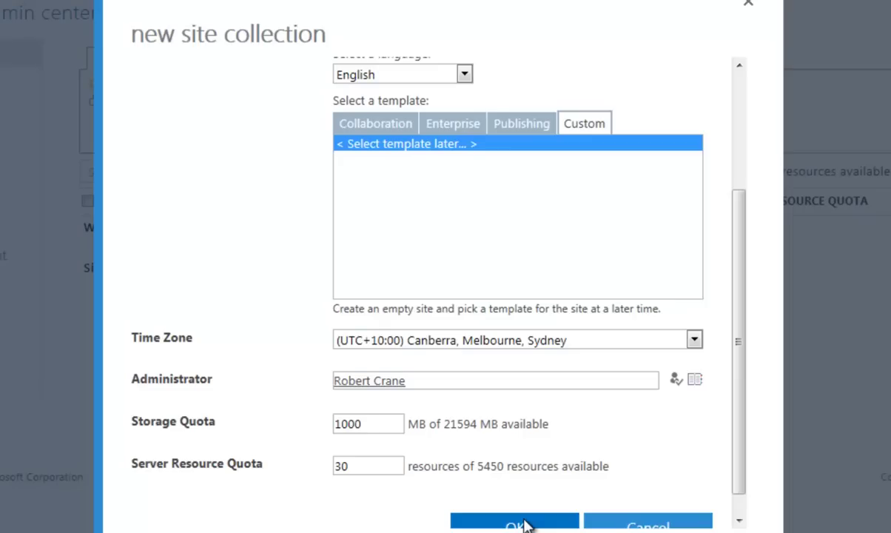
click(522, 525)
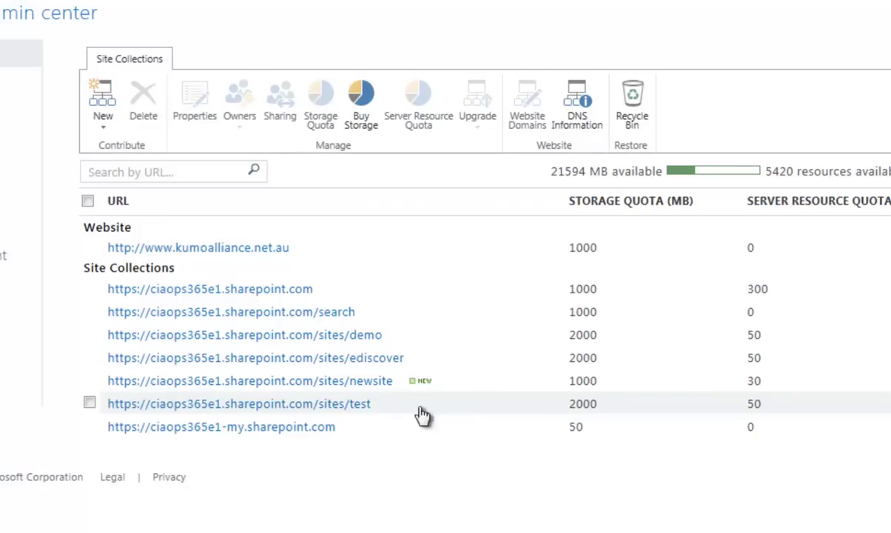
mouse_move(429, 388)
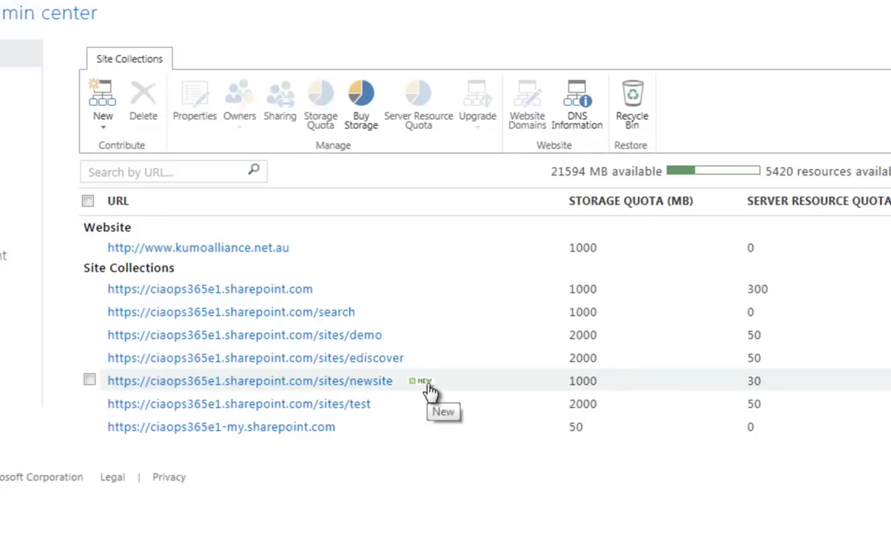
Open the properties of the /sites/newsite collection once it appears in the list.
click(377, 387)
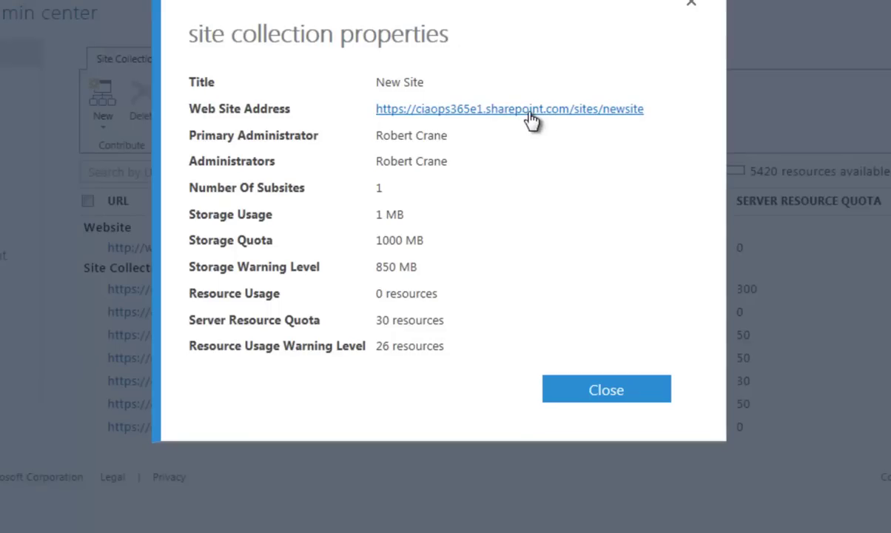
Open New Site in a maximized window and go to its Solution Gallery.
click(532, 119)
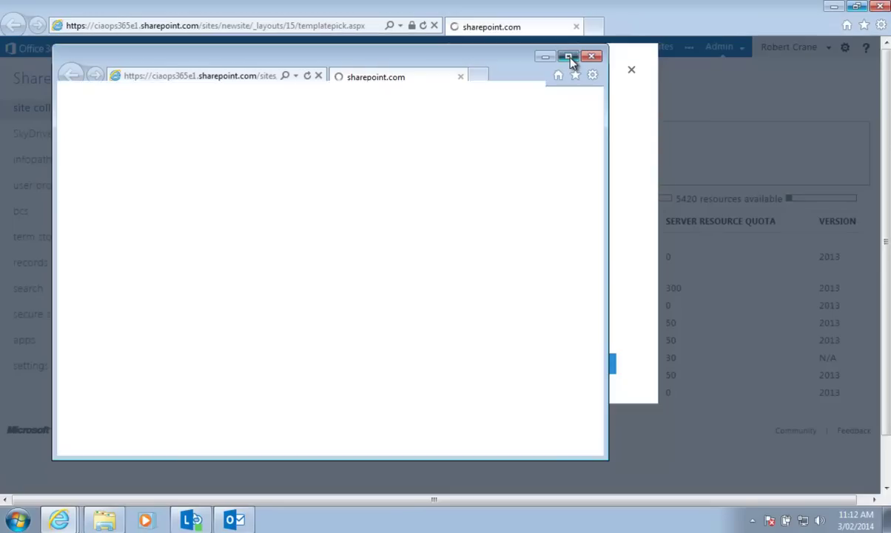
click(568, 58)
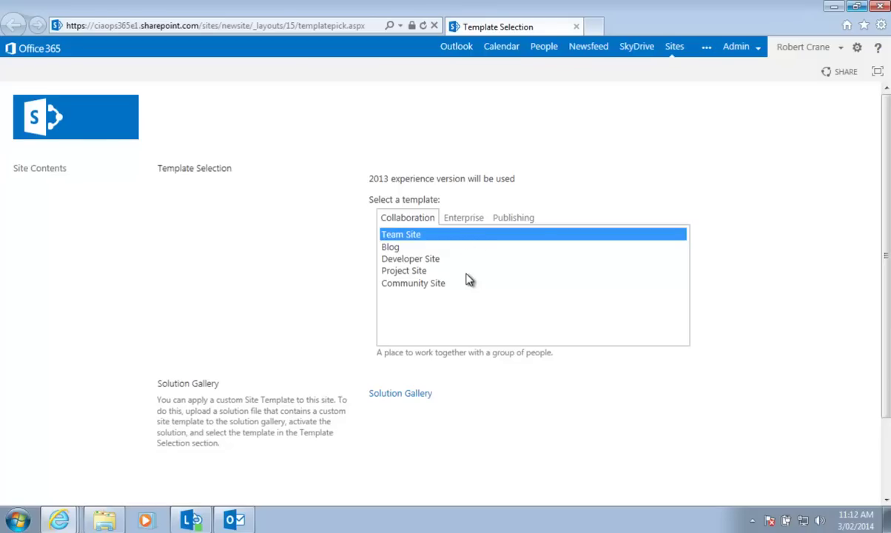
click(400, 403)
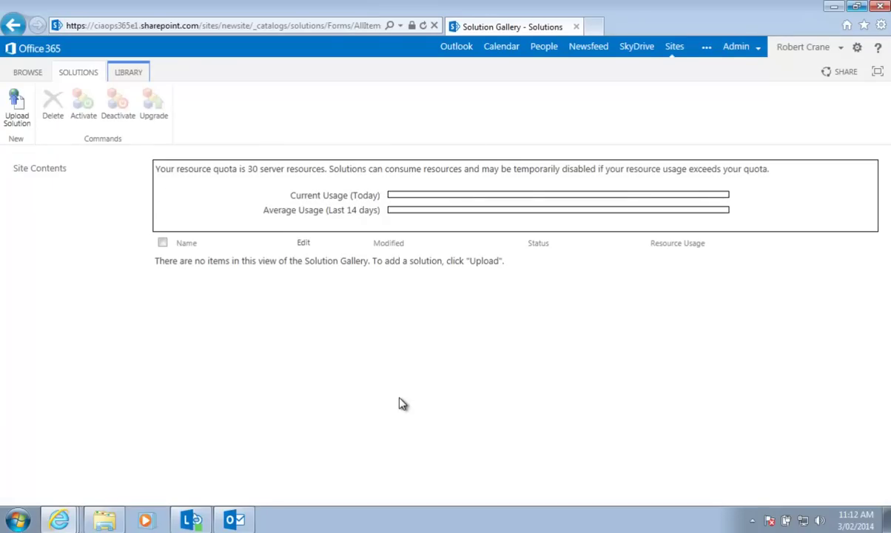
Choose CIAOPS-SIte.wsp from Downloads as the solution to upload to New Site.
click(23, 106)
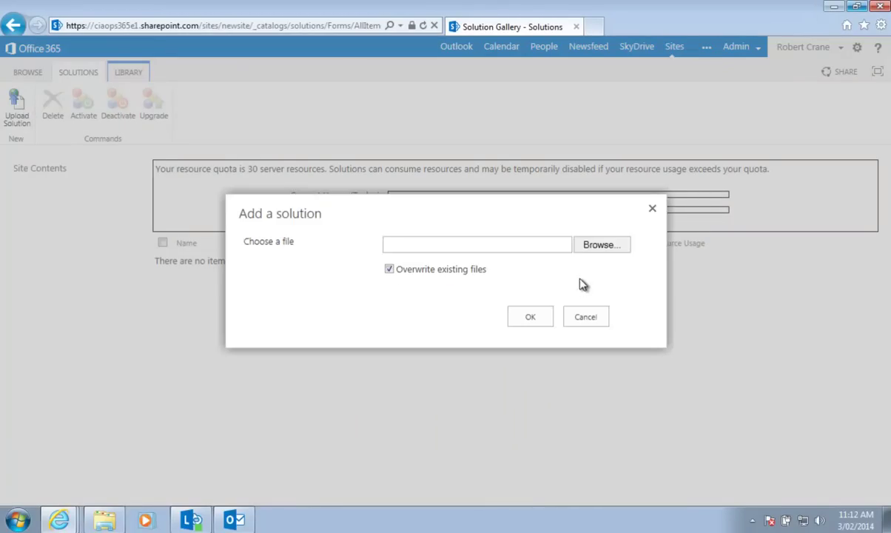
click(602, 251)
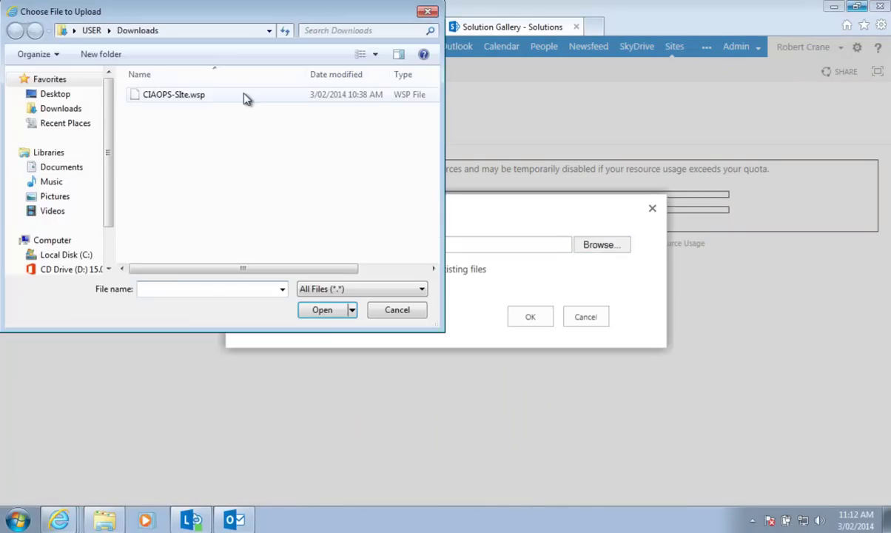
click(202, 98)
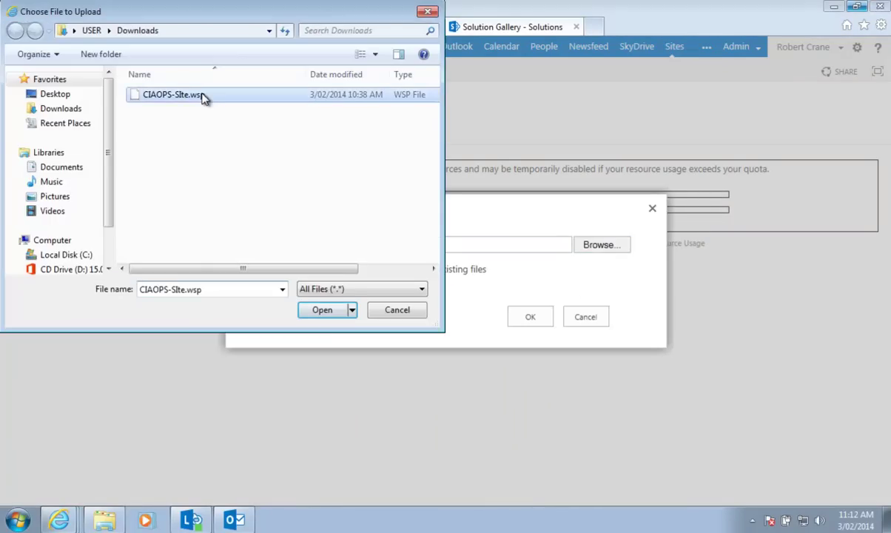
click(328, 315)
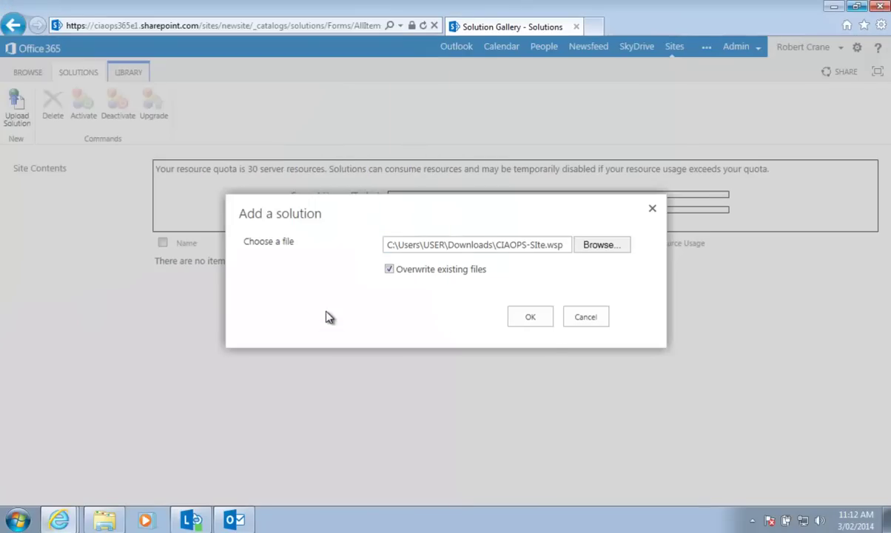
Upload the CIAOPS-SIte.wsp solution and activate it in New Site's gallery.
click(530, 317)
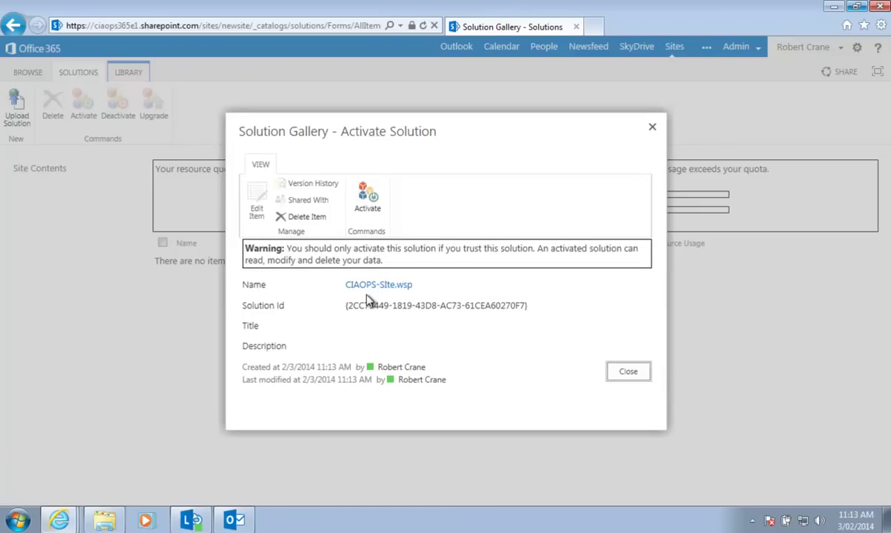
click(371, 198)
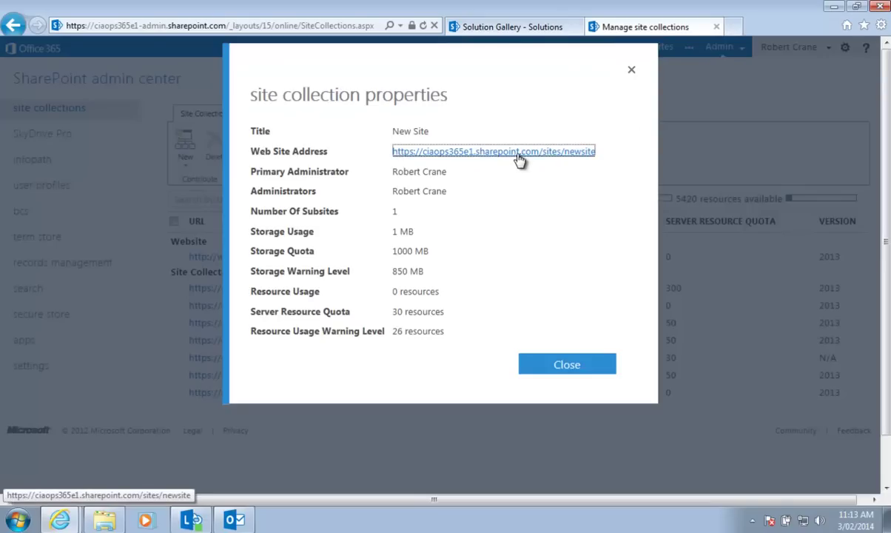
Apply the custom CIAOPS-SIte template to New Site from the Custom templates tab.
click(519, 152)
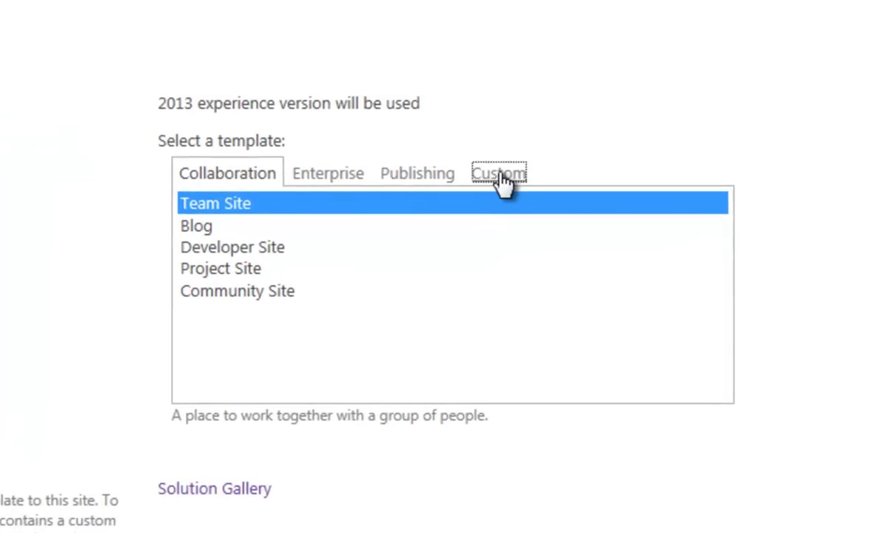
click(500, 177)
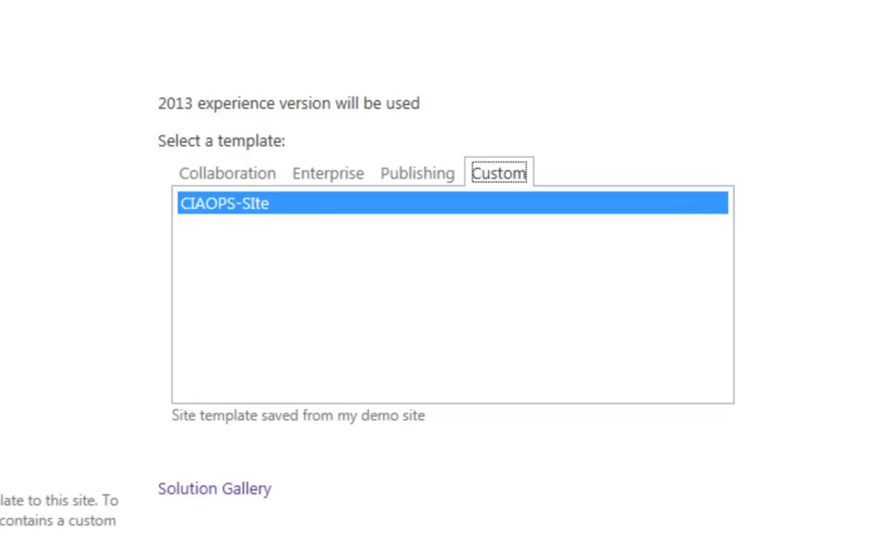
scroll(444, 296, down, 3)
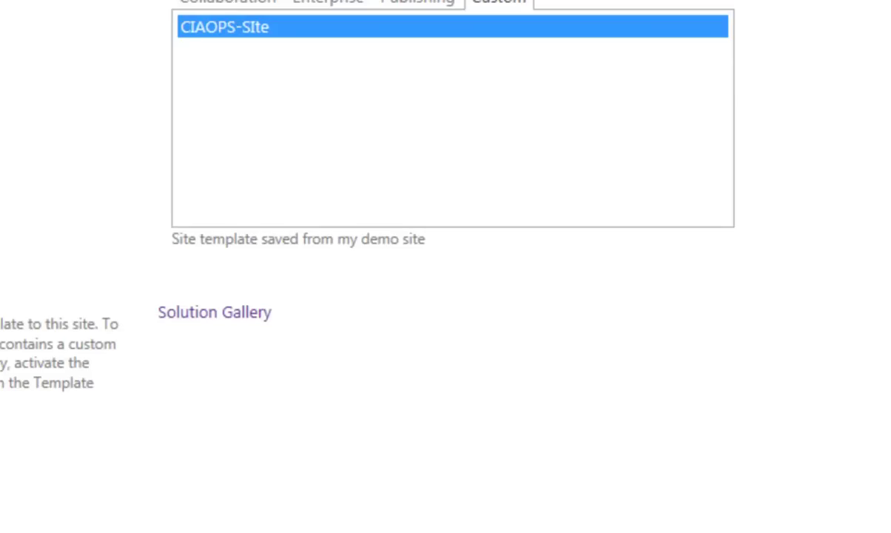
click(828, 442)
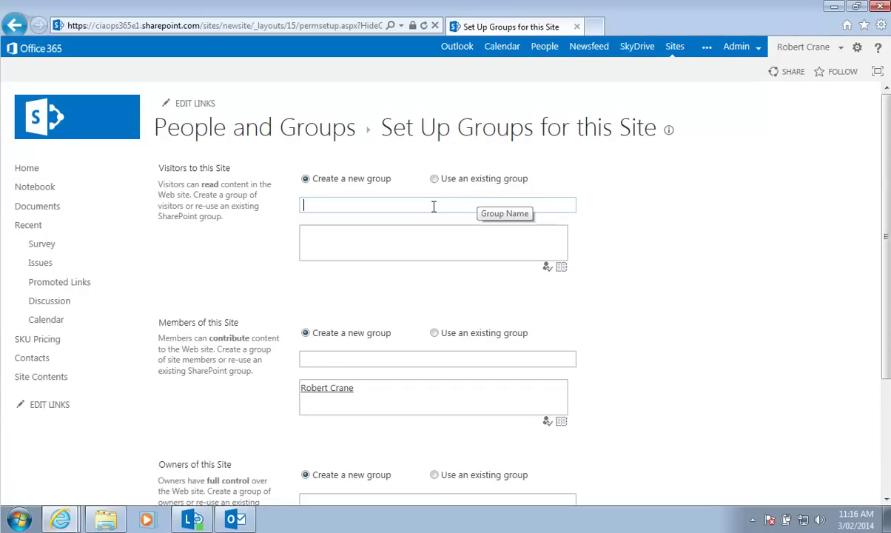
Name the new site groups Visitors, Members and Owners and create them.
text(Visitors)
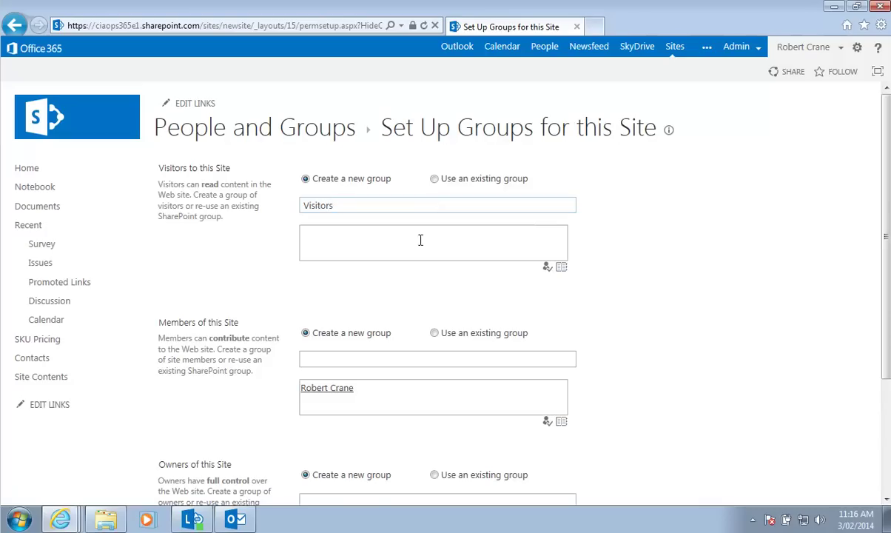
click(367, 358)
text(members)
key(Left)
key(Left)
key(Left)
key(Left)
key(Left)
key(BackSpace)
text(M)
scroll(832, 462, down, 3)
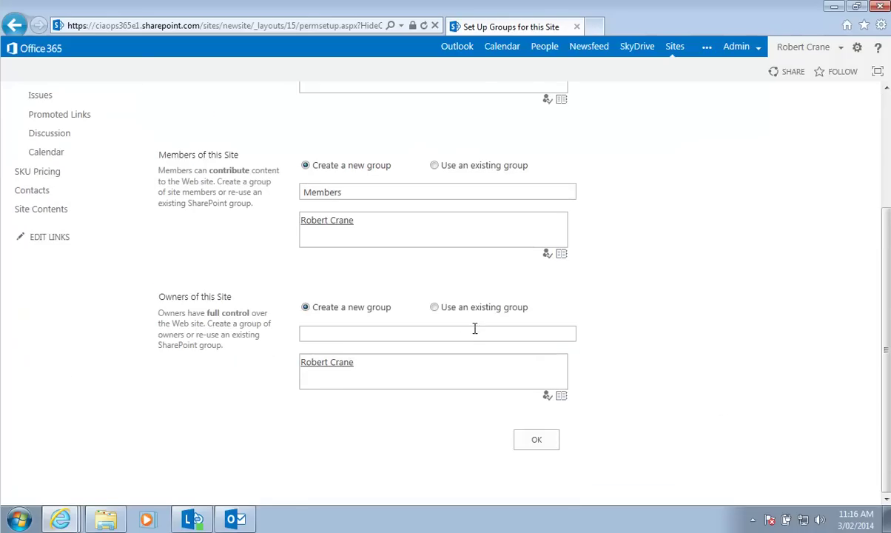
click(455, 332)
text(Owener)
key(BackSpace)
key(BackSpace)
key(BackSpace)
key(BackSpace)
text(ners)
click(538, 449)
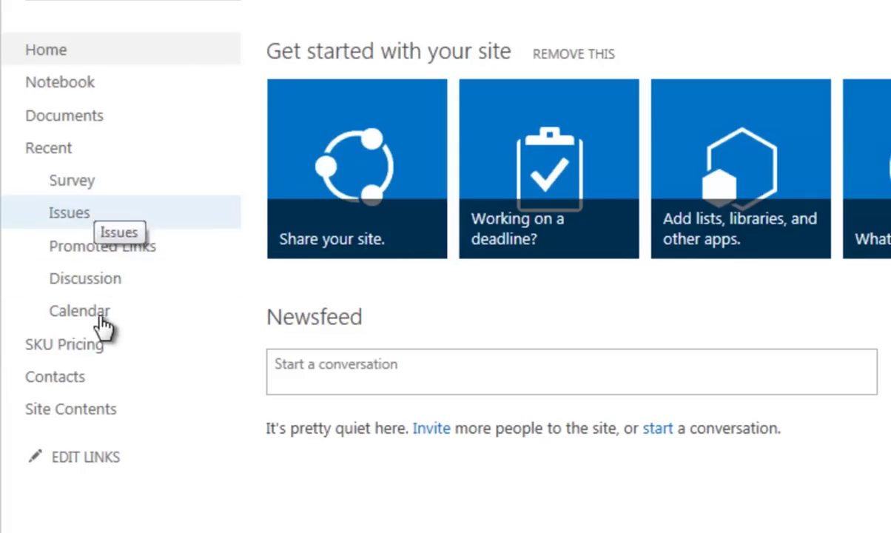
Open New Site's empty SKU Pricing list from the Quick Launch.
click(96, 353)
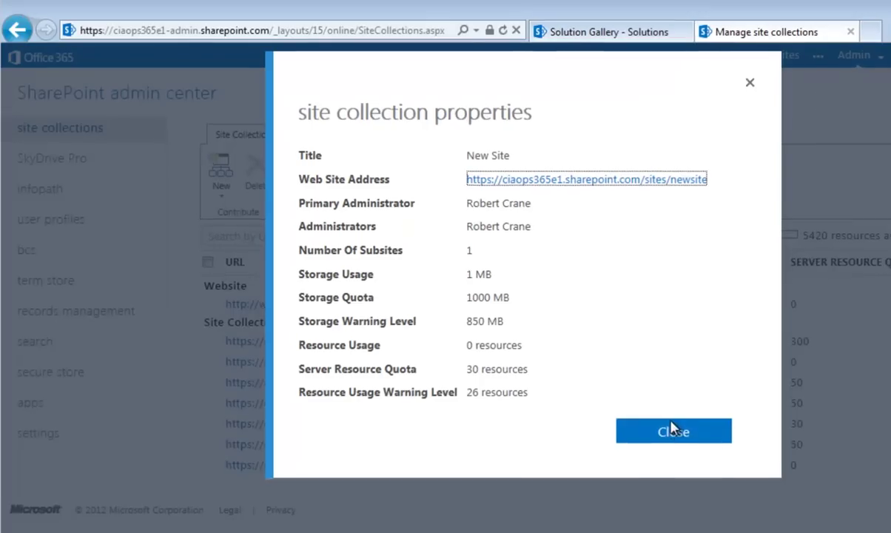
Close the properties dialog and reopen the demo site's Solution Gallery showing CIAOPS-SIte activated.
click(602, 387)
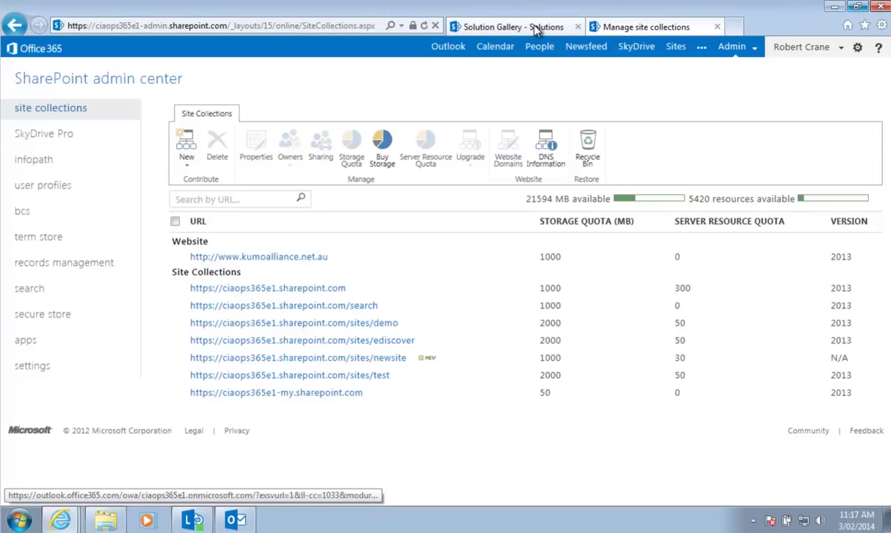
click(503, 25)
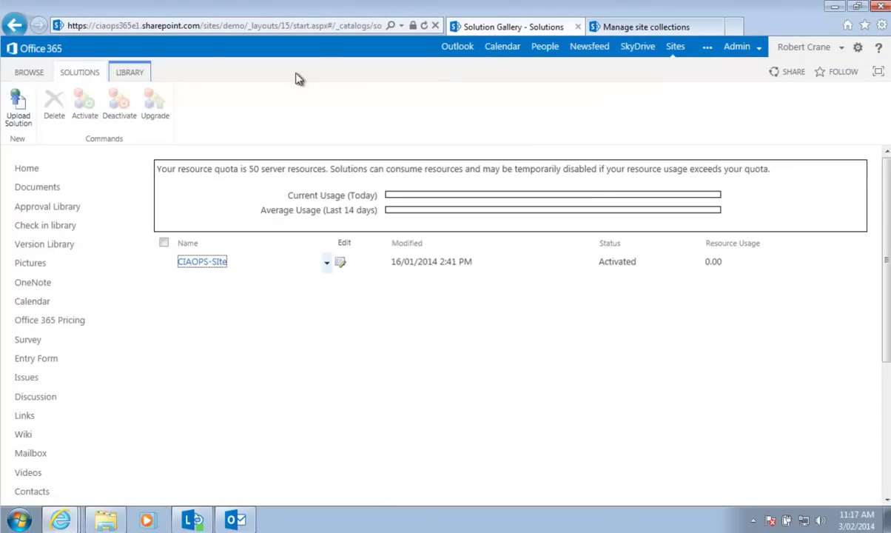
click(19, 27)
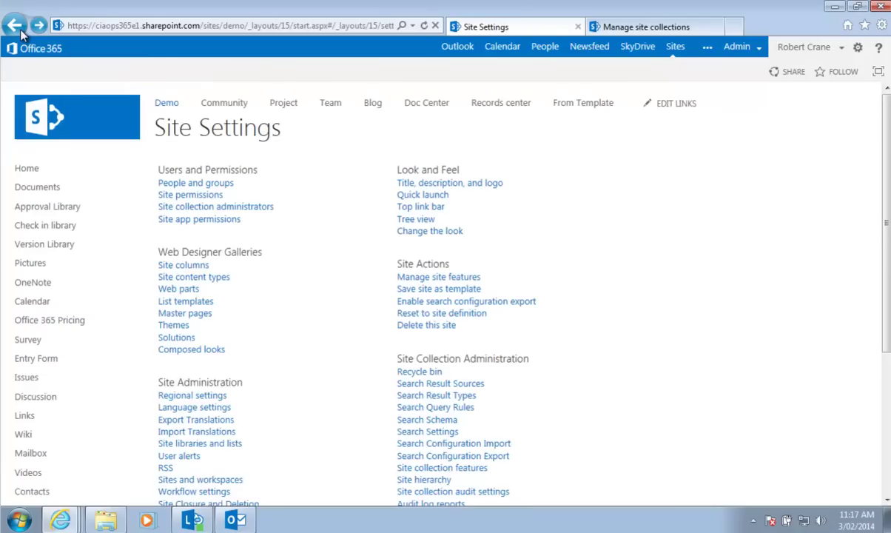
click(466, 288)
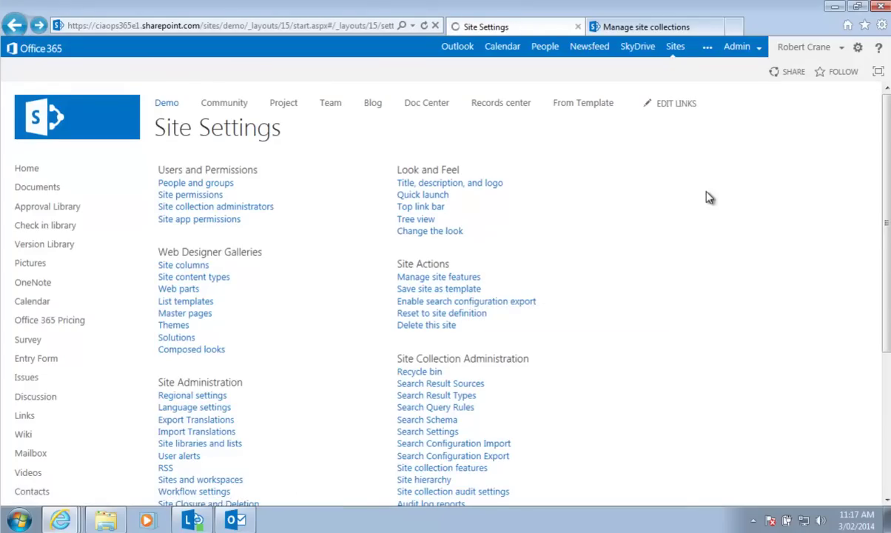
click(858, 49)
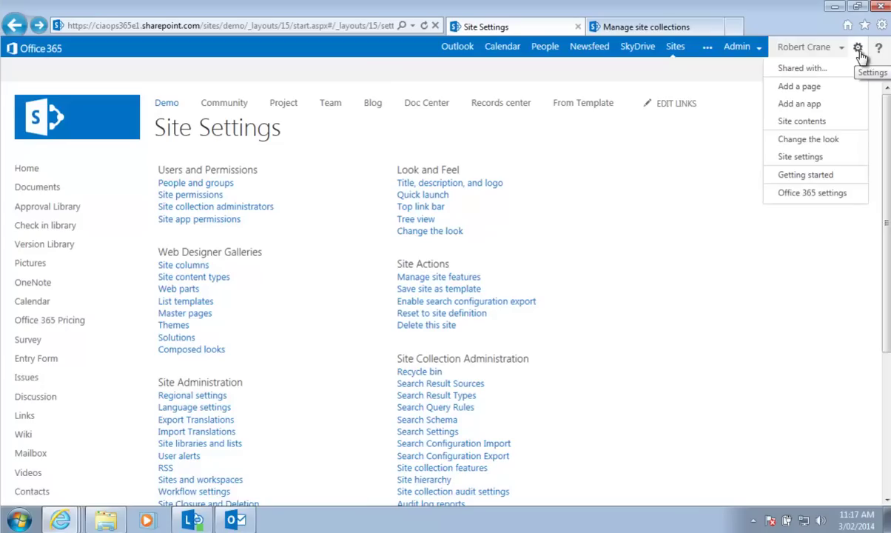
click(510, 290)
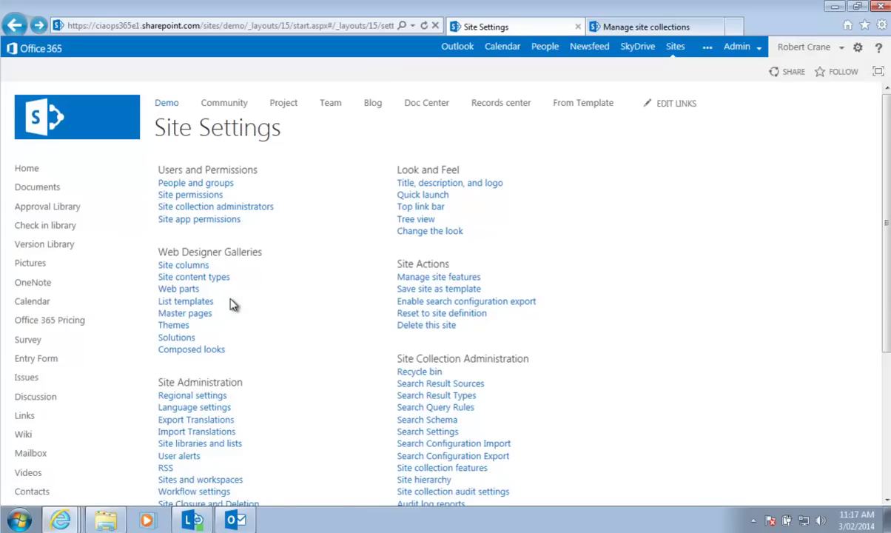
click(185, 347)
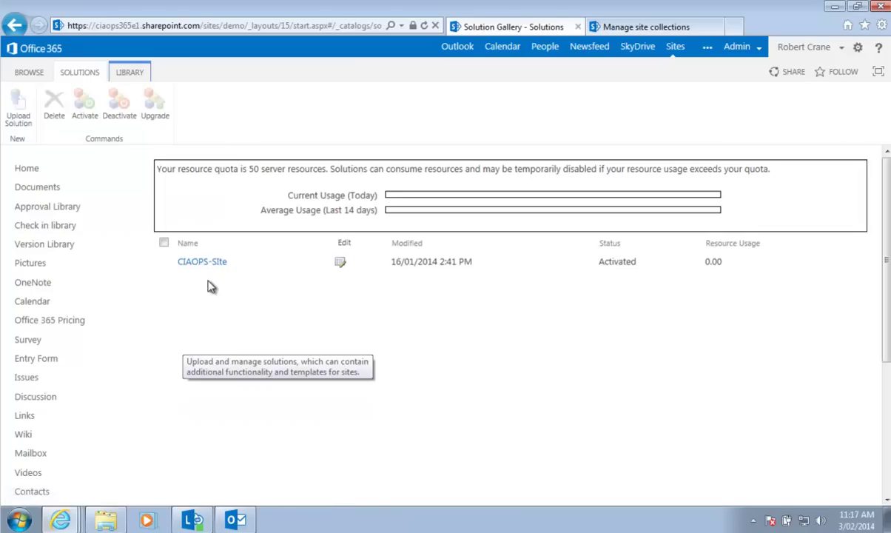
Show CIAOPS-SIte.wsp in Downloads, then return to the site collection list with newsite.
click(105, 519)
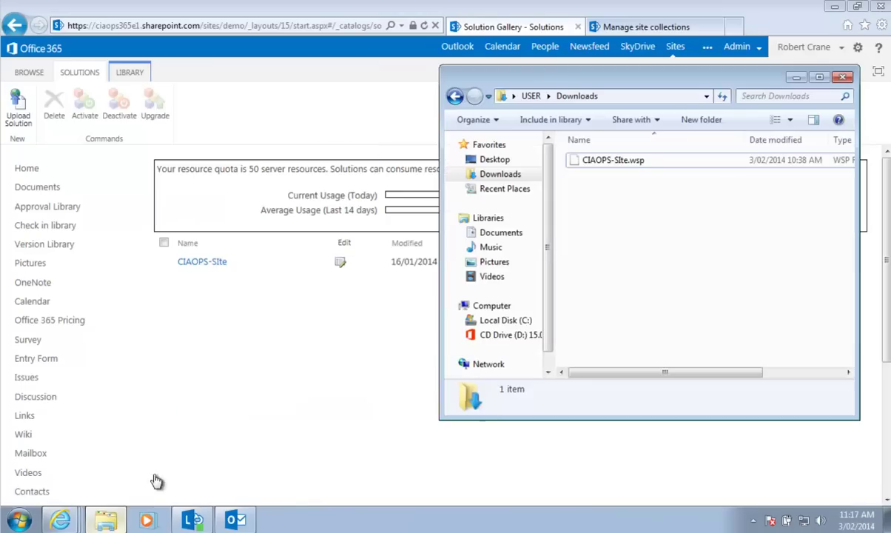
click(796, 77)
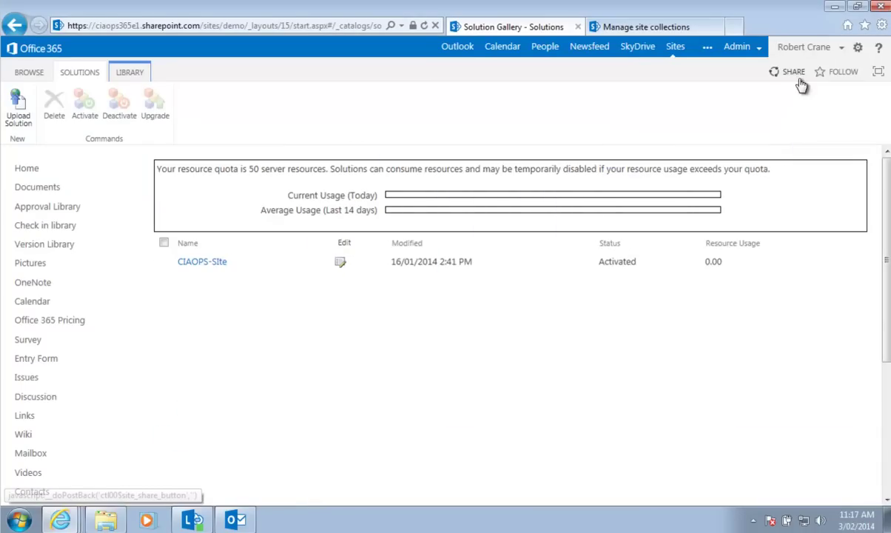
click(657, 29)
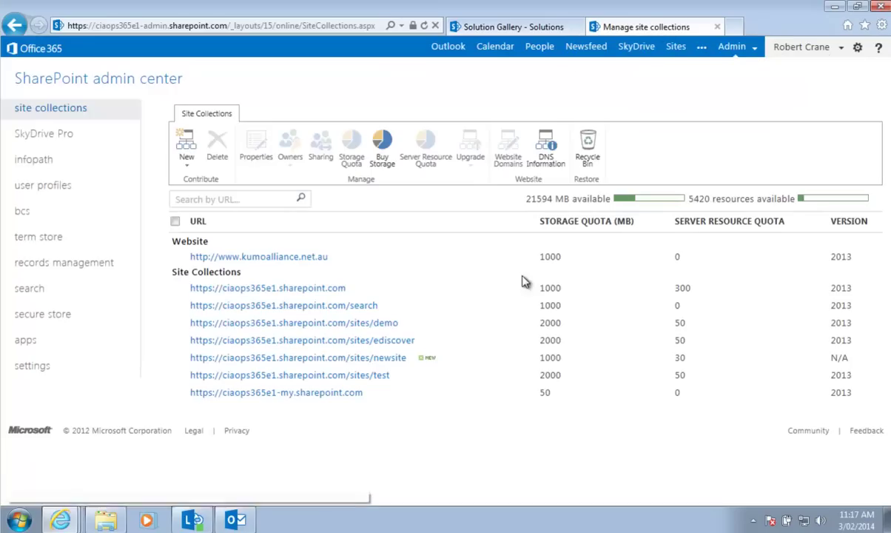